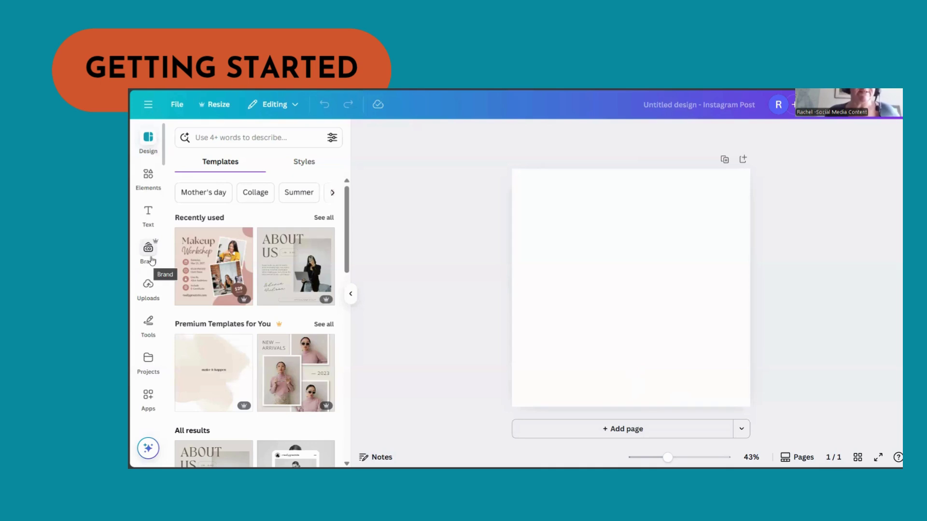
- Review the brand kit's logos, color palette, fonts and saved photos, down to its graphics, icons and charts sections
click(151, 253)
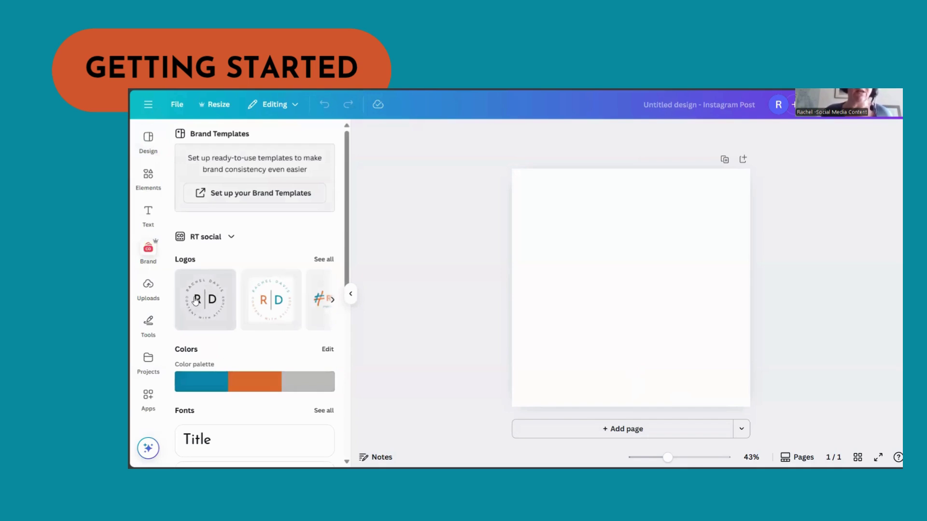
scroll(210, 333, down, 1)
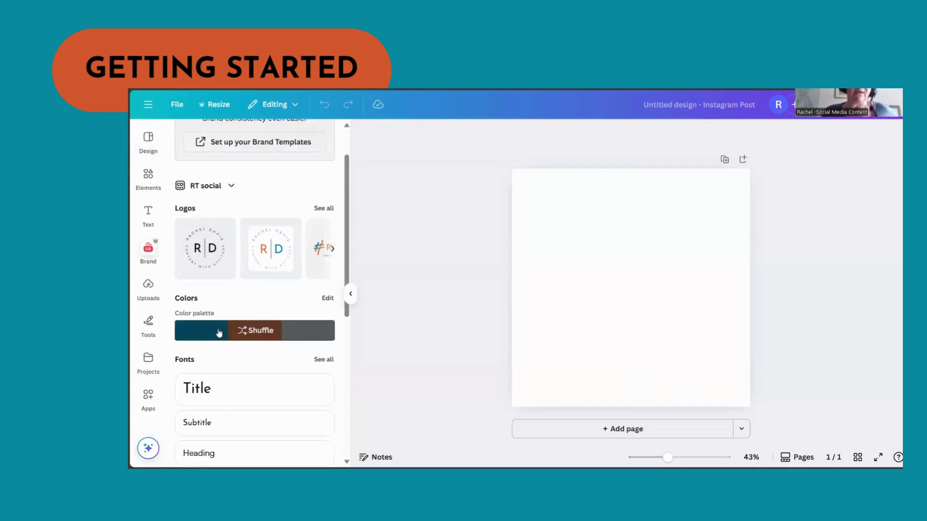
scroll(263, 335, down, 3)
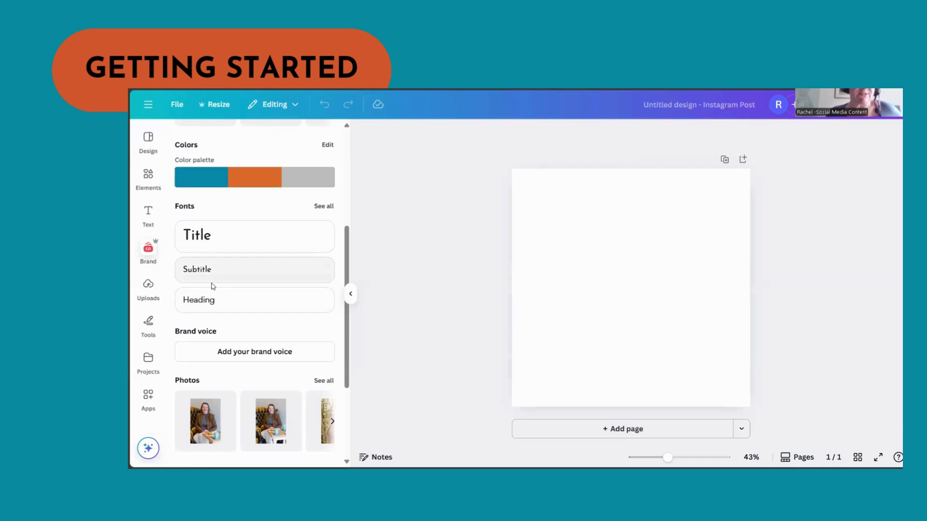
scroll(216, 314, down, 1)
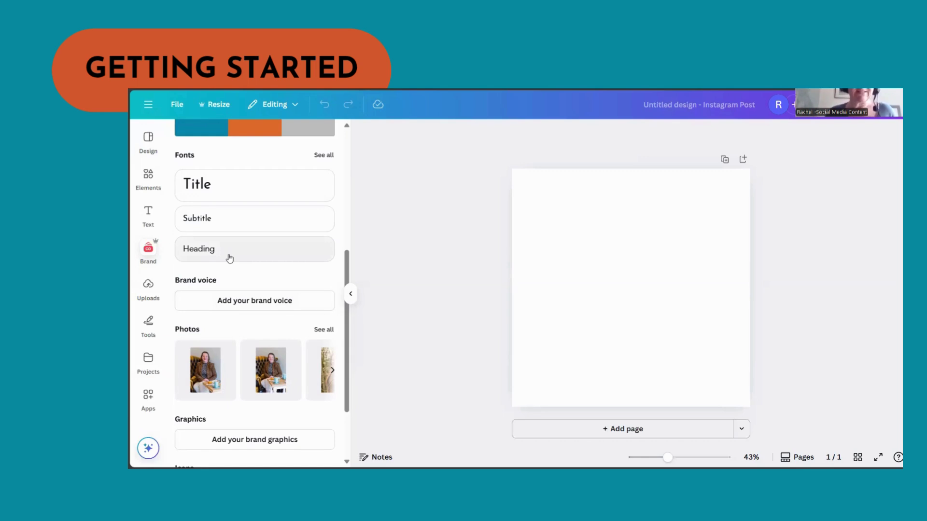
scroll(229, 258, down, 1)
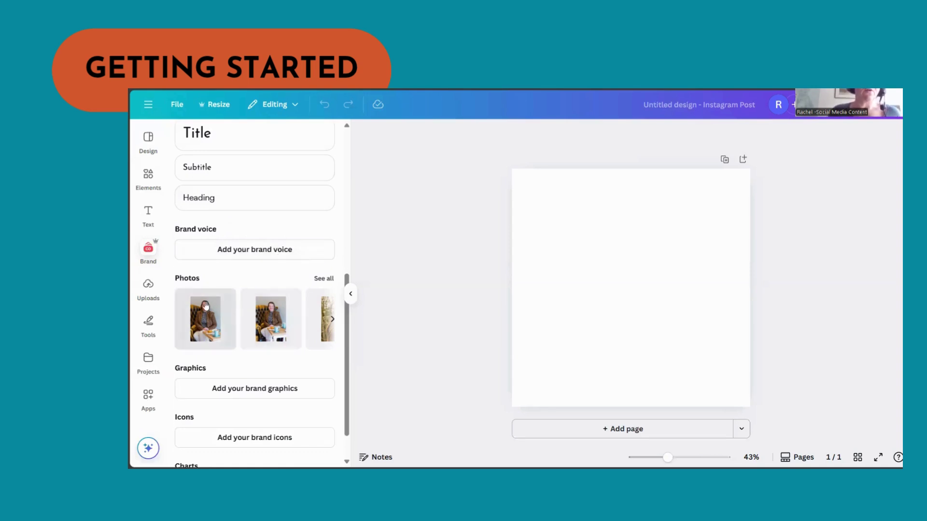
click(333, 319)
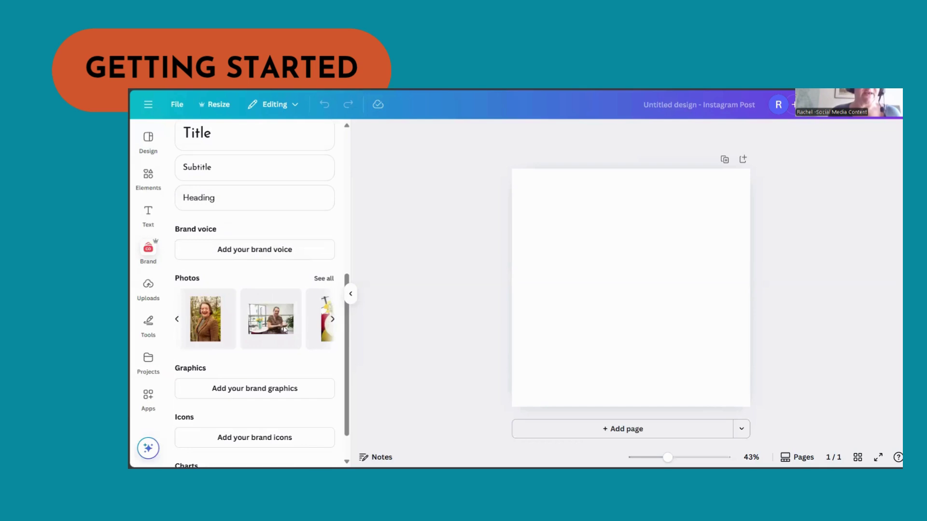
click(332, 319)
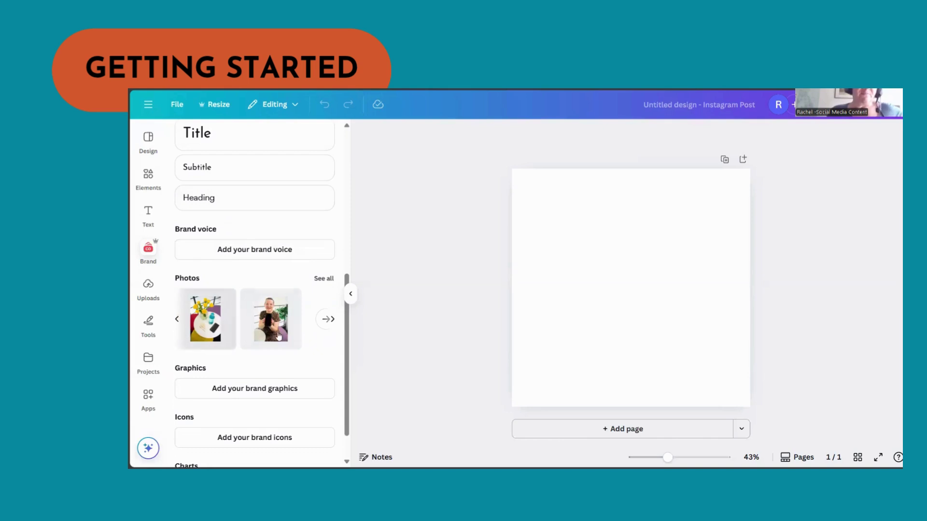
click(329, 322)
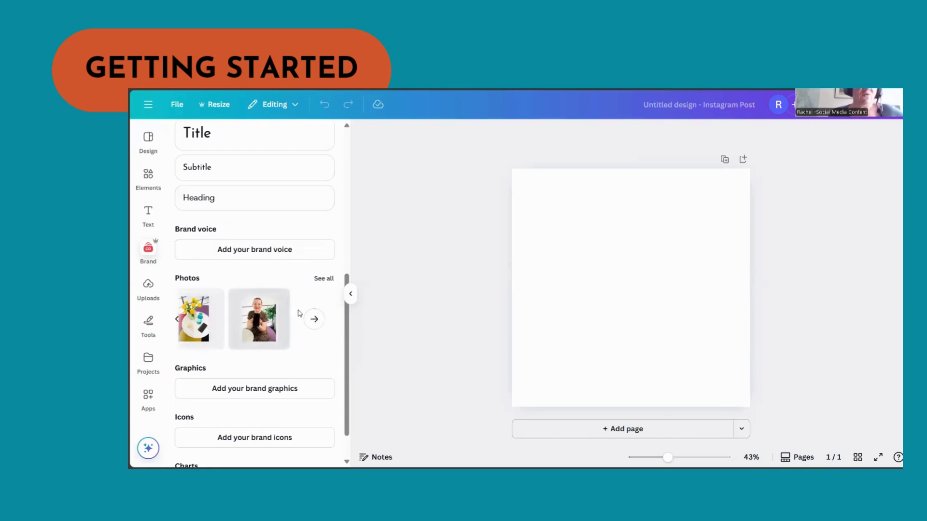
scroll(272, 313, down, 1)
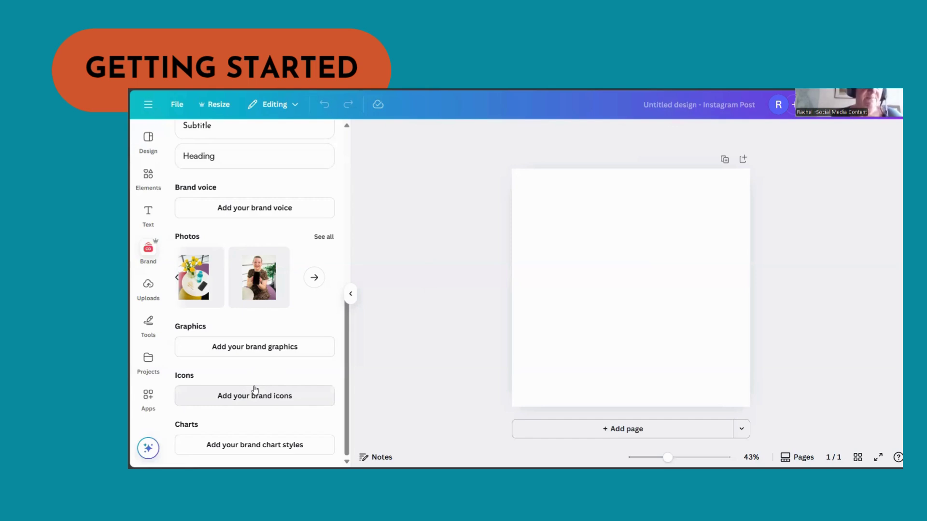
- Apply the Grey Photo Collage New Arrivals template and shuffle the brand palette to an orange background with teal frames
click(152, 141)
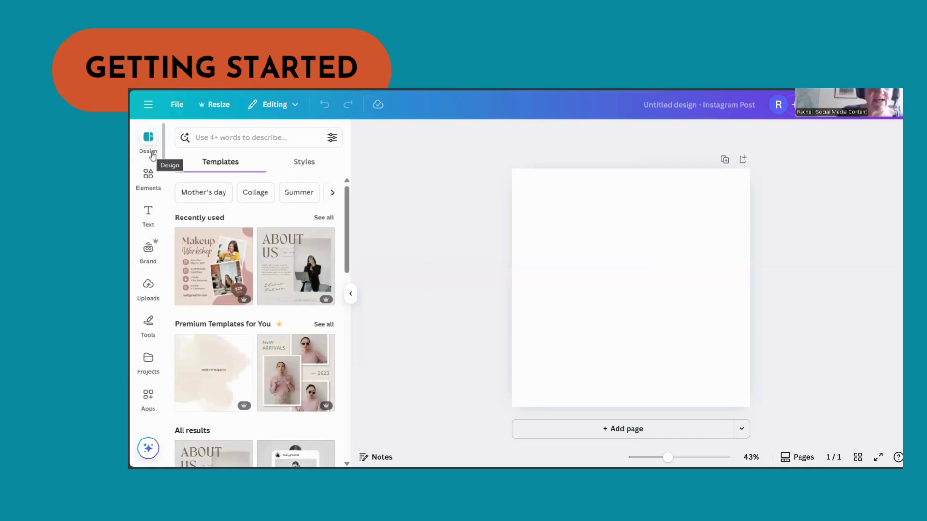
click(289, 372)
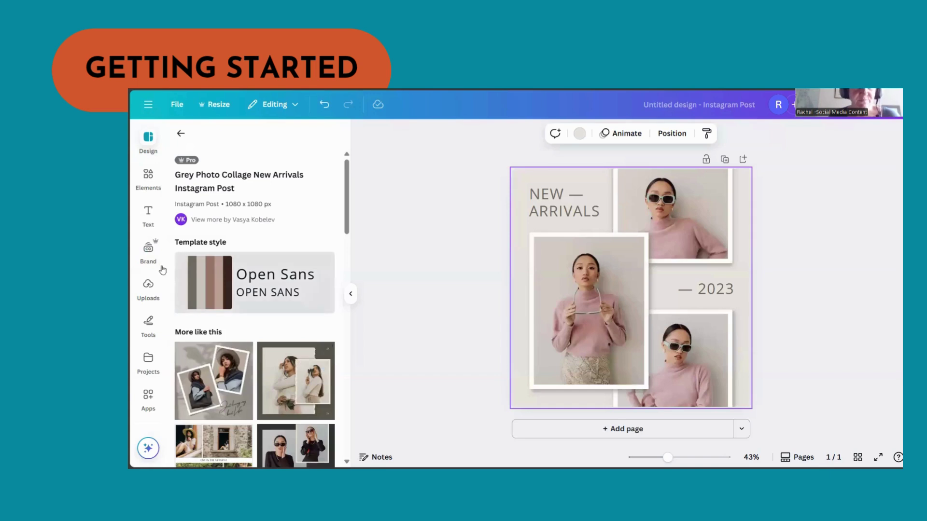
click(149, 256)
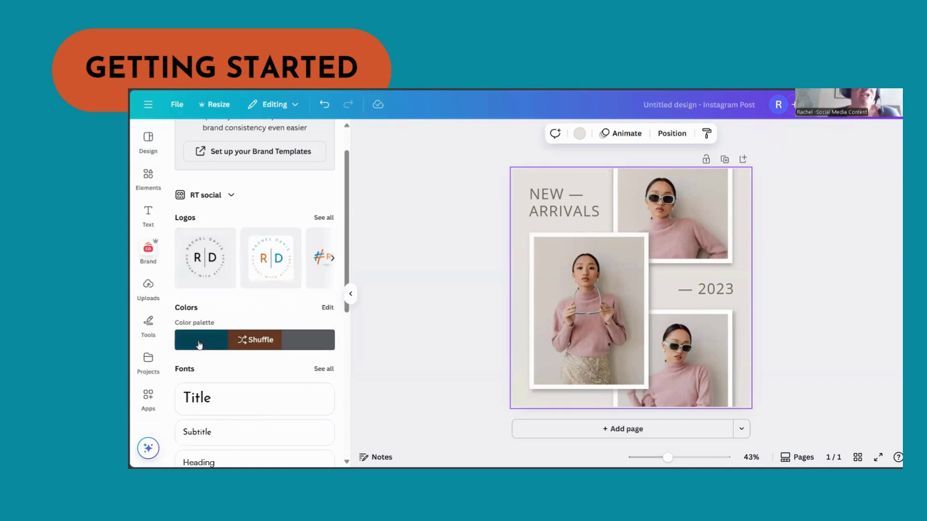
click(251, 340)
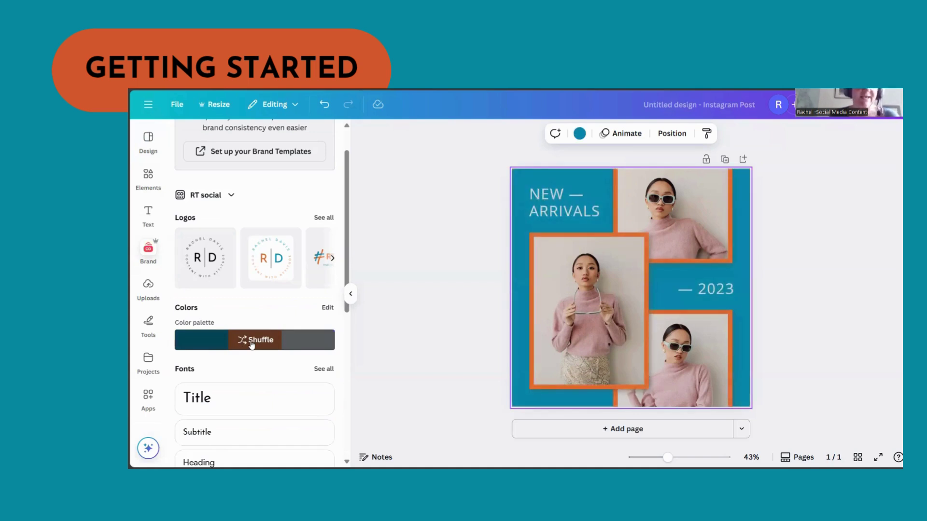
click(251, 340)
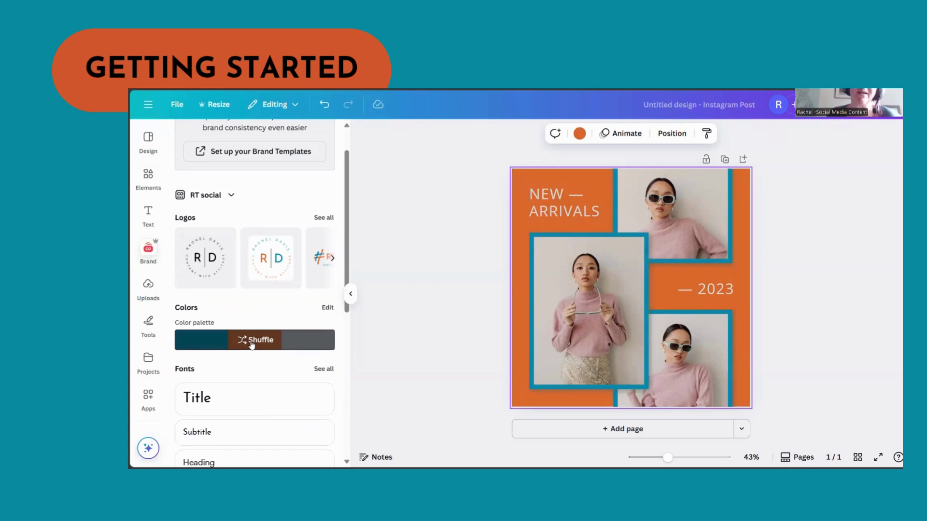
- Replace the "— 2023" text with the black circular brand logo, scaled down to fit between the two right-hand photo frames
click(716, 289)
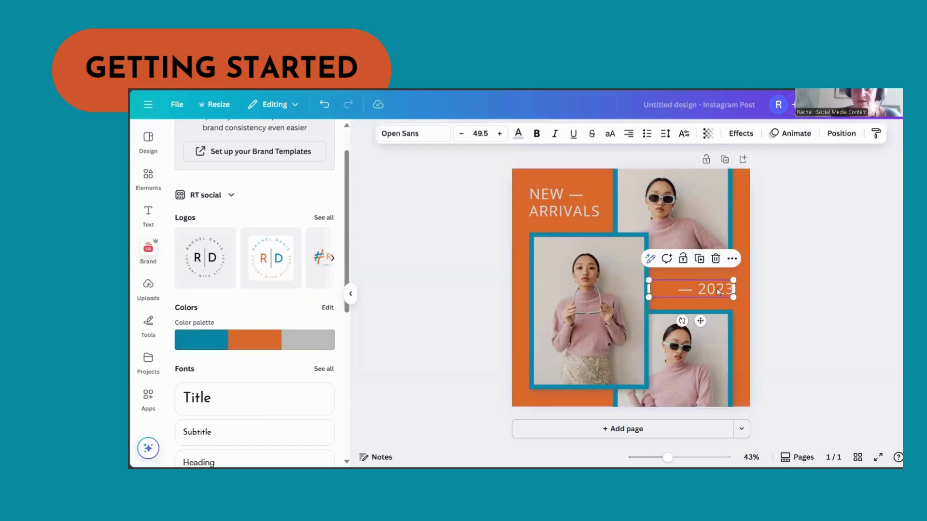
key(Delete)
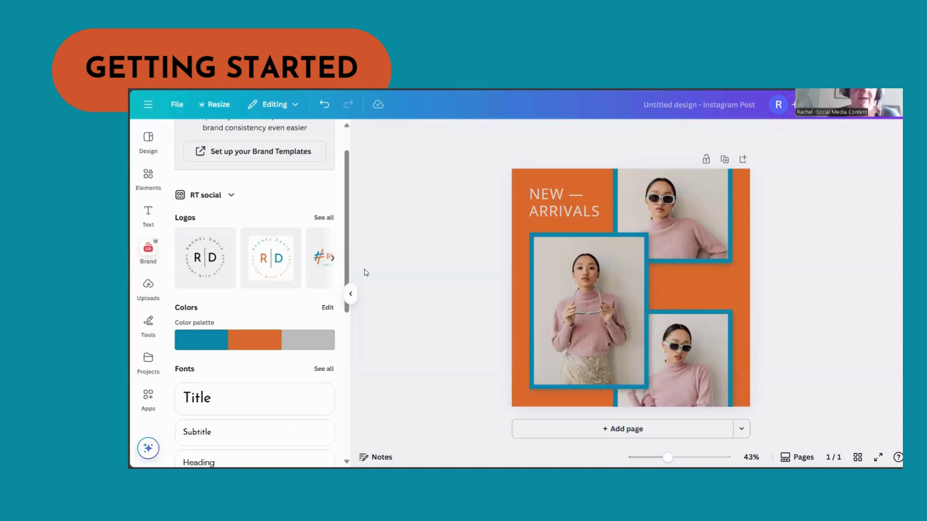
click(198, 268)
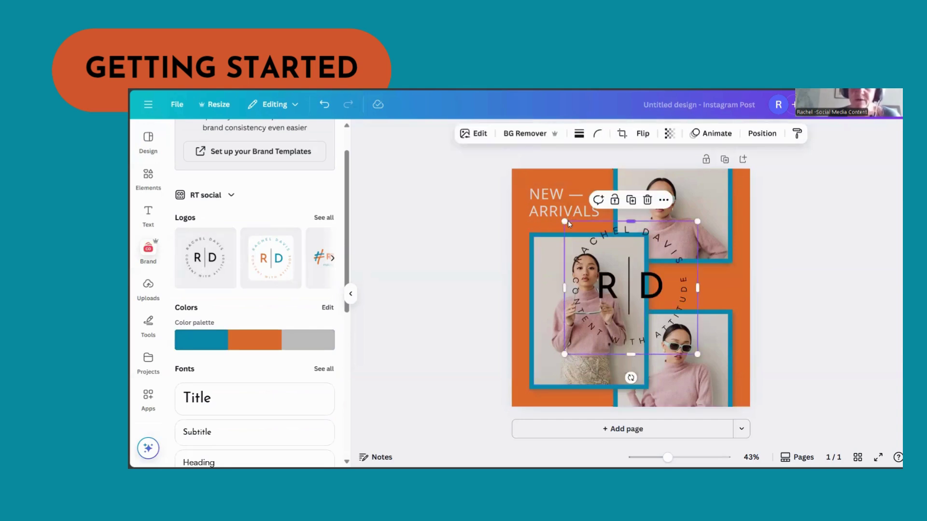
drag(567, 220, 644, 301)
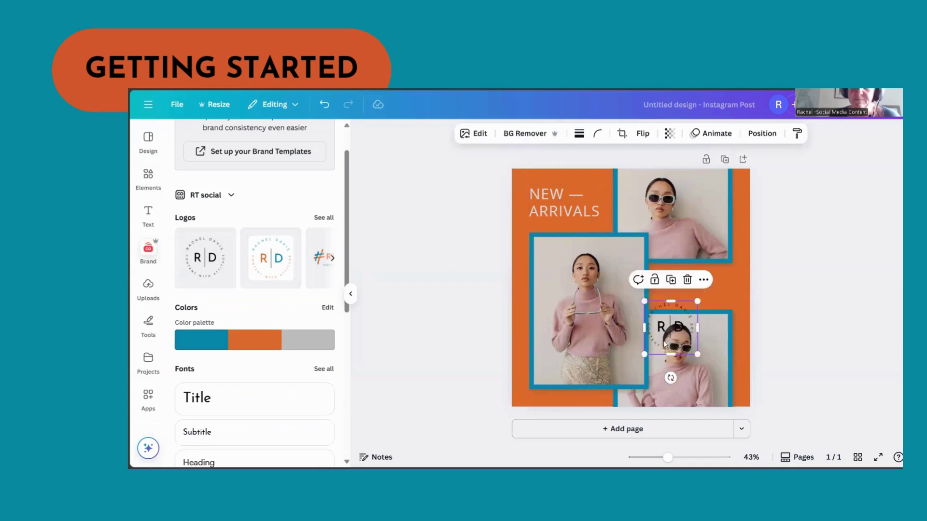
drag(667, 336, 692, 301)
click(864, 300)
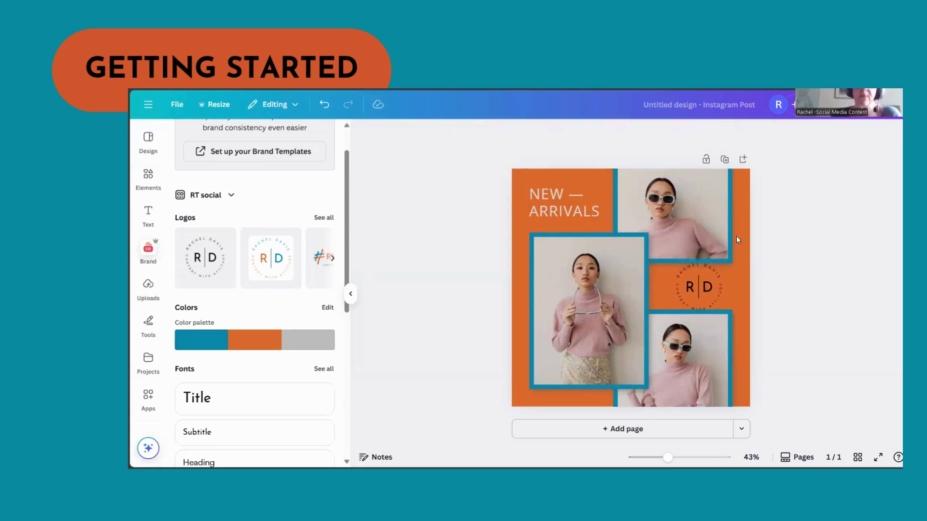
- Delete the three sample photos from the collage, leaving their frames empty
click(697, 218)
key(Delete)
click(592, 292)
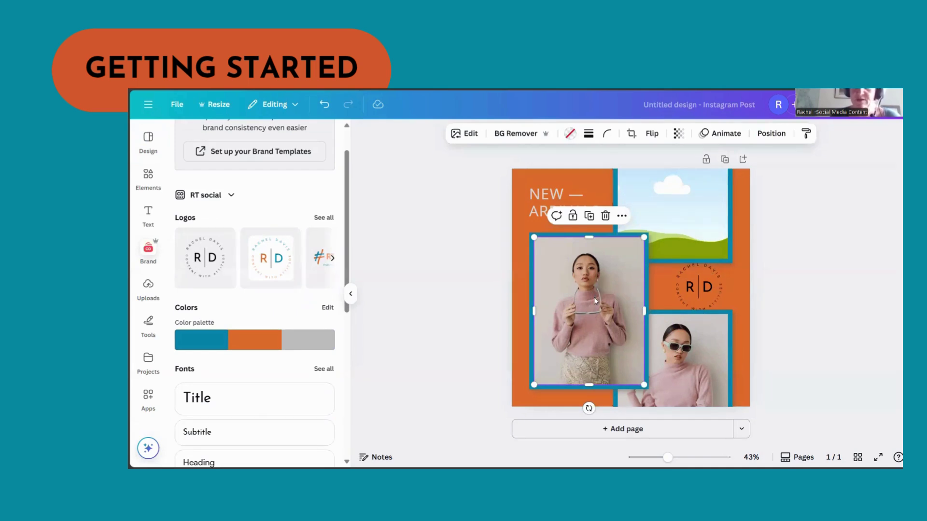
key(Delete)
click(685, 366)
key(Delete)
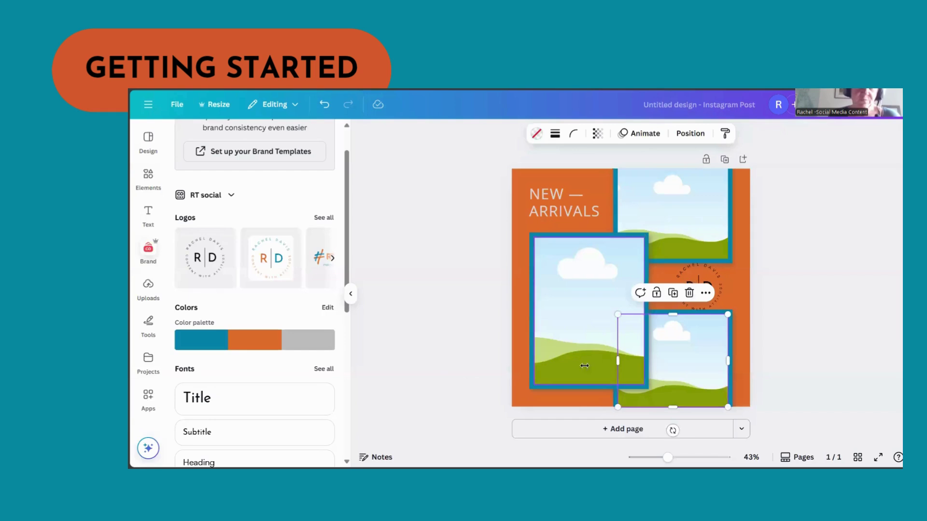
- Fill the large left frame with the first brand photo, the seated portrait with coffee and cake
scroll(260, 338, down, 6)
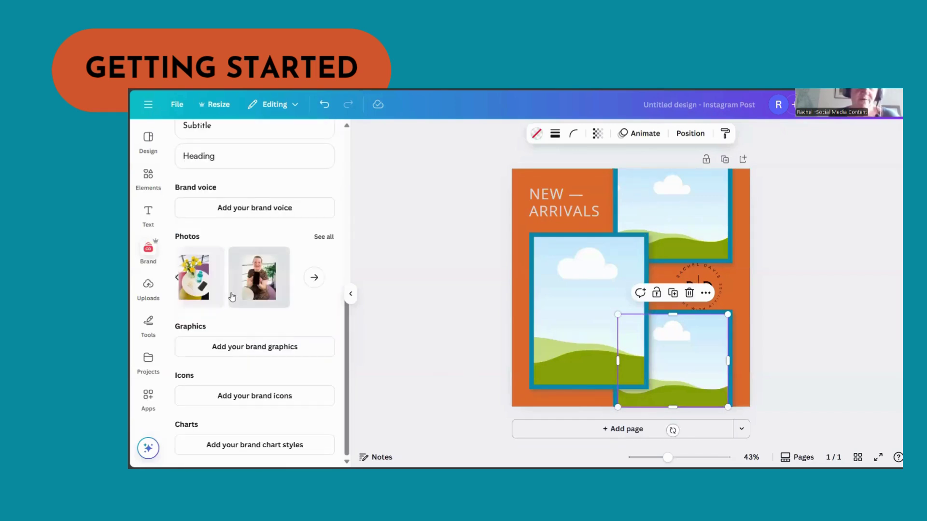
click(177, 279)
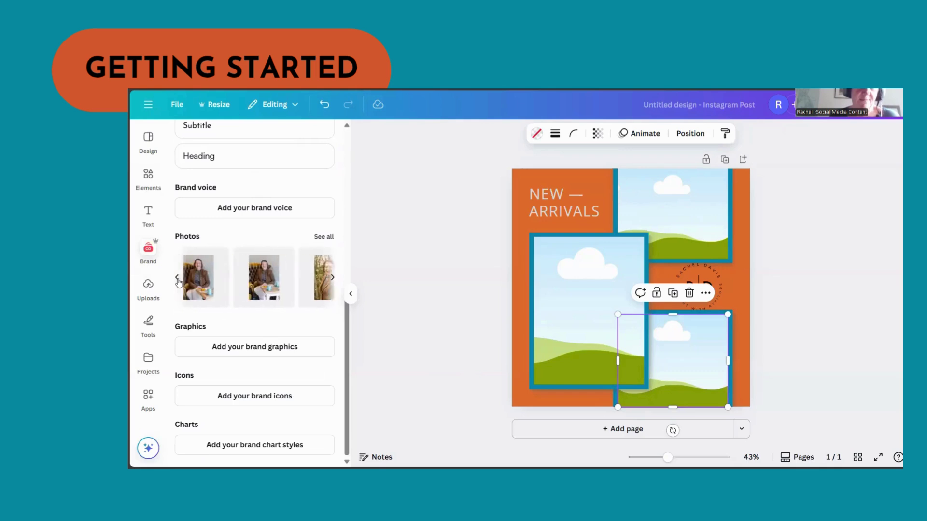
click(206, 278)
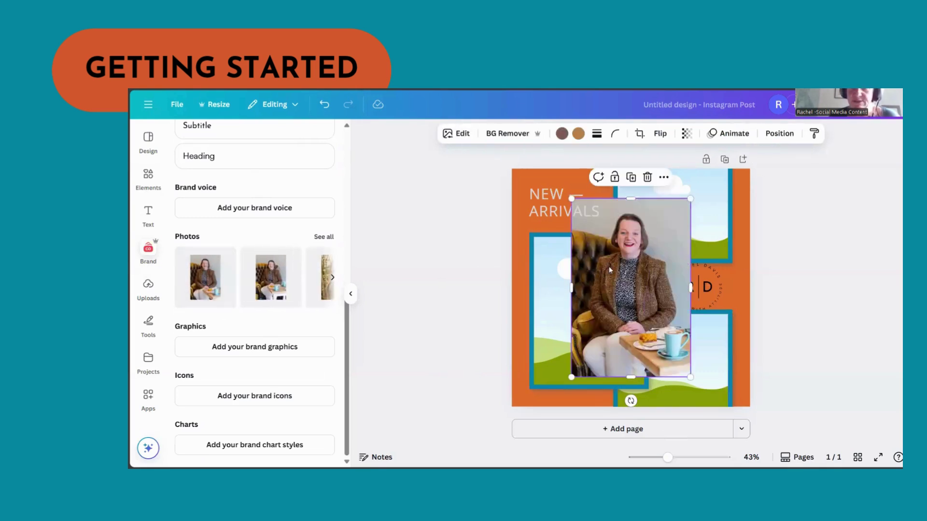
drag(609, 270, 589, 309)
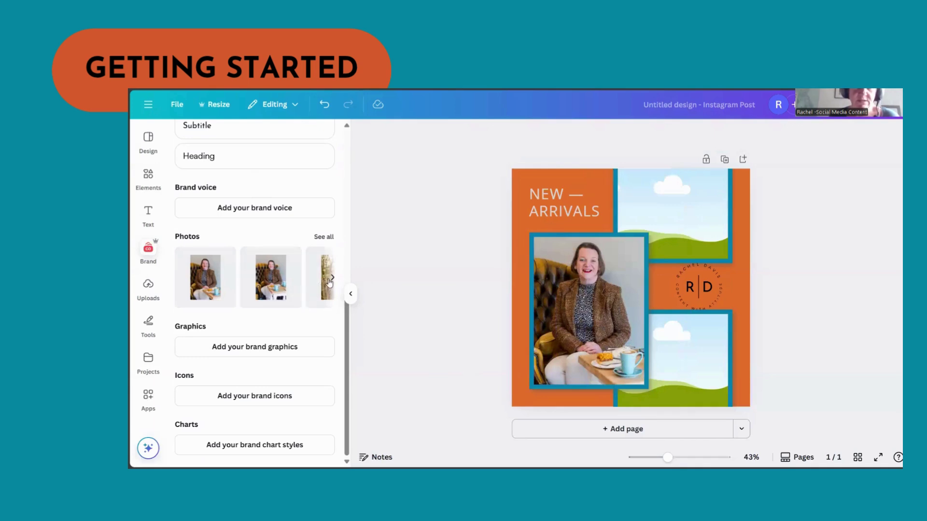
- Fill the upper-right frame with the landscape brand photo of the woman at a table with yellow flowers
click(332, 278)
click(270, 278)
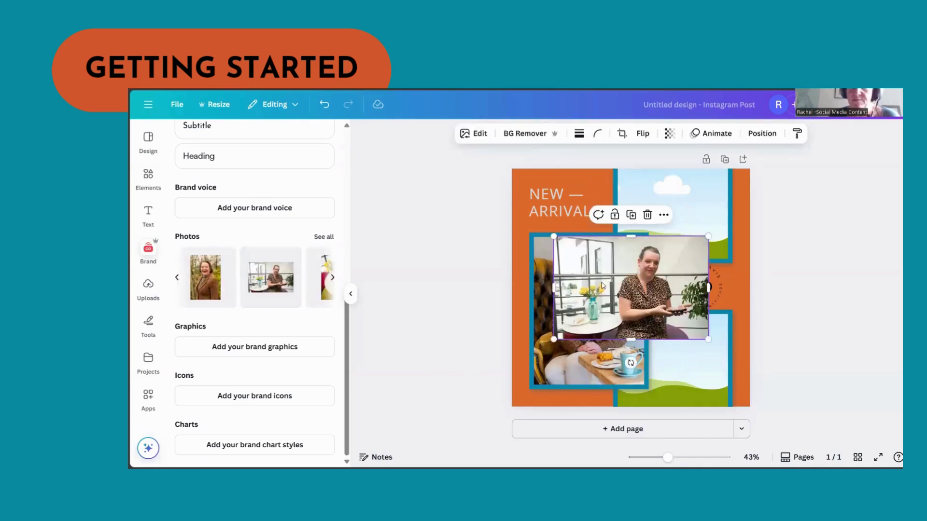
drag(602, 285, 626, 195)
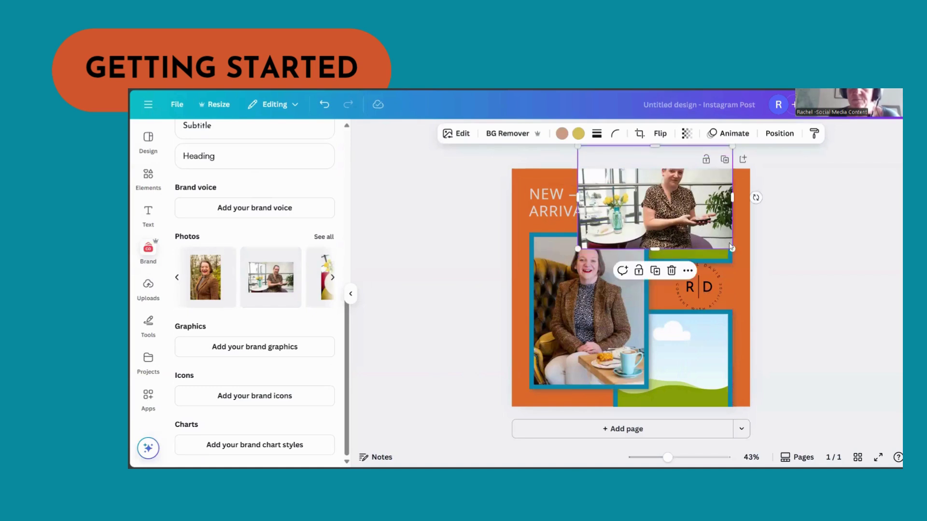
drag(731, 247, 673, 215)
click(454, 309)
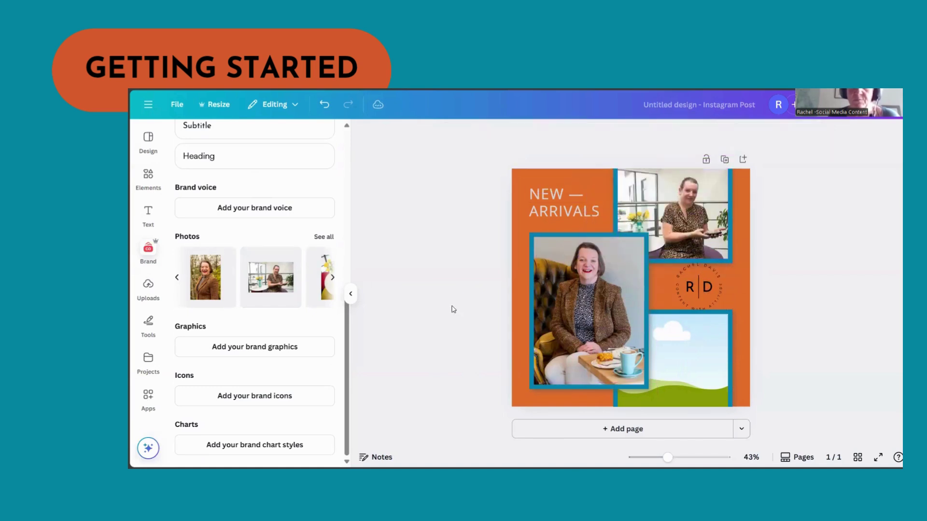
- Fill the lower-right frame with the outdoor brand portrait in the brown jacket
click(212, 292)
drag(597, 329, 700, 390)
click(705, 380)
double_click(703, 373)
click(307, 446)
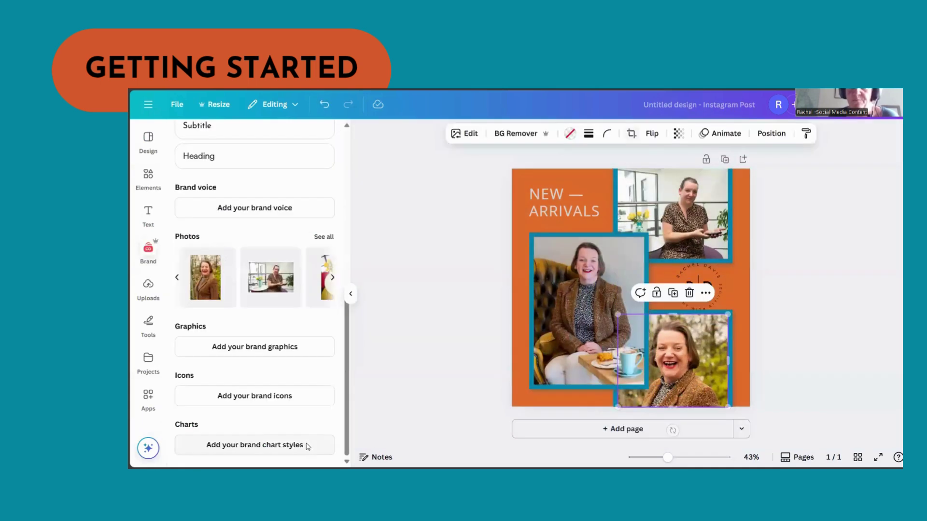
click(508, 341)
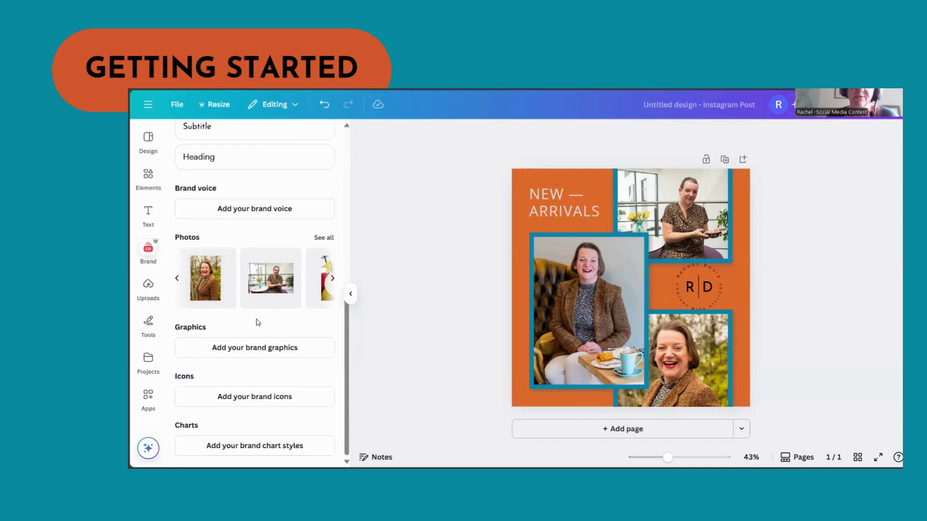
- Start setting up brand templates by creating a new Brand Template in the Instagram Post (4:5) format
scroll(257, 323, up, 6)
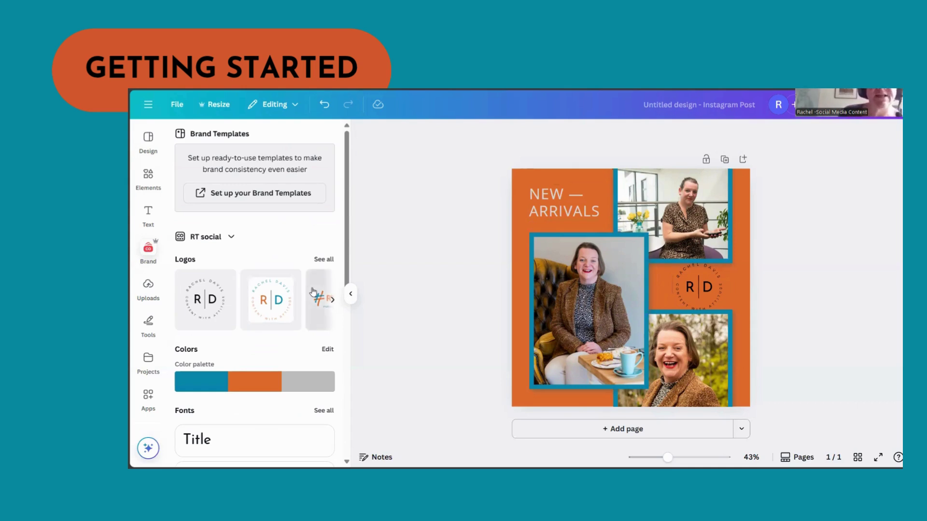
click(253, 201)
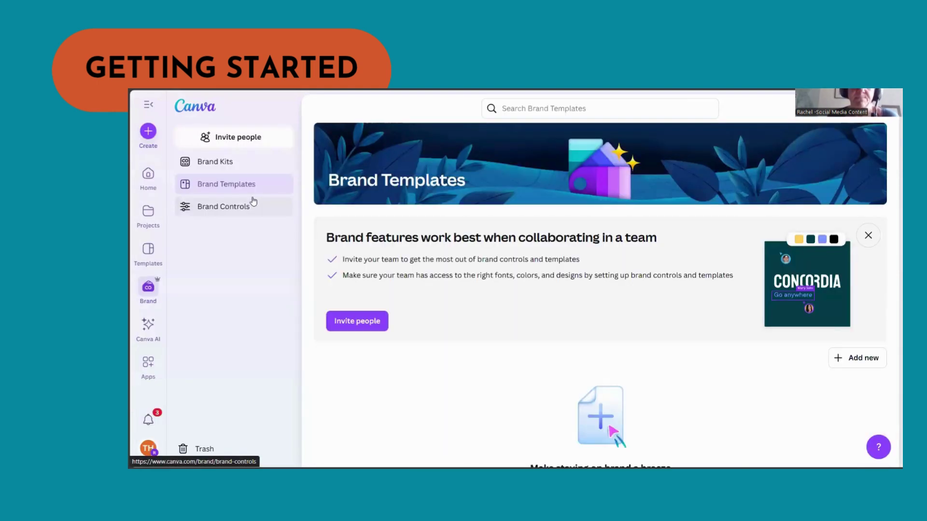
scroll(602, 281, down, 2)
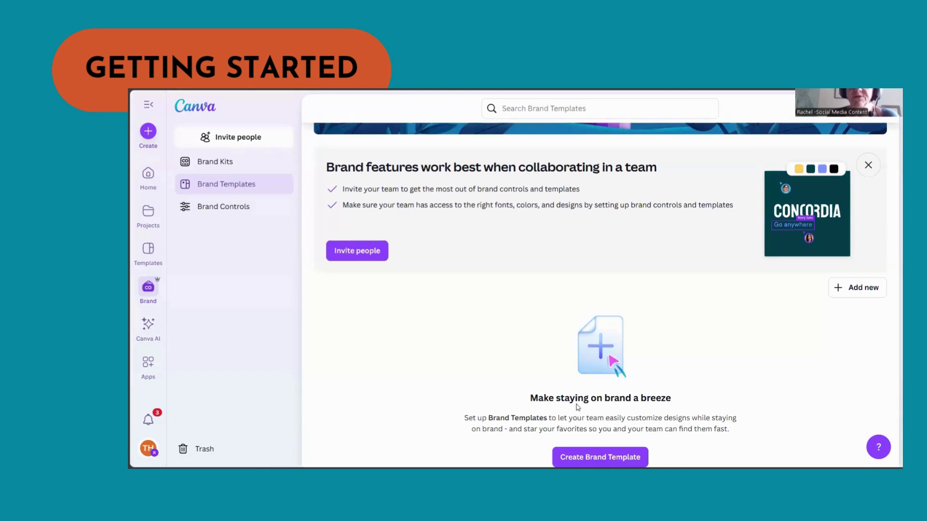
click(600, 457)
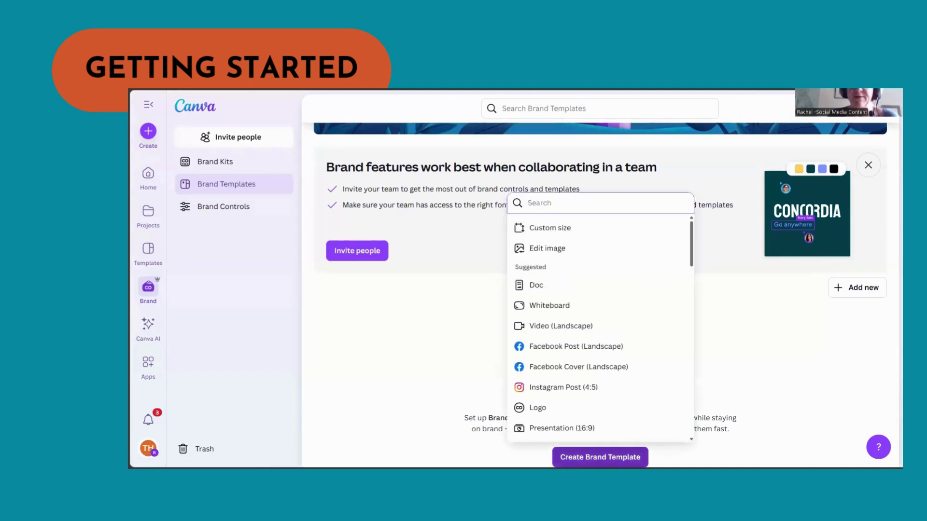
click(584, 389)
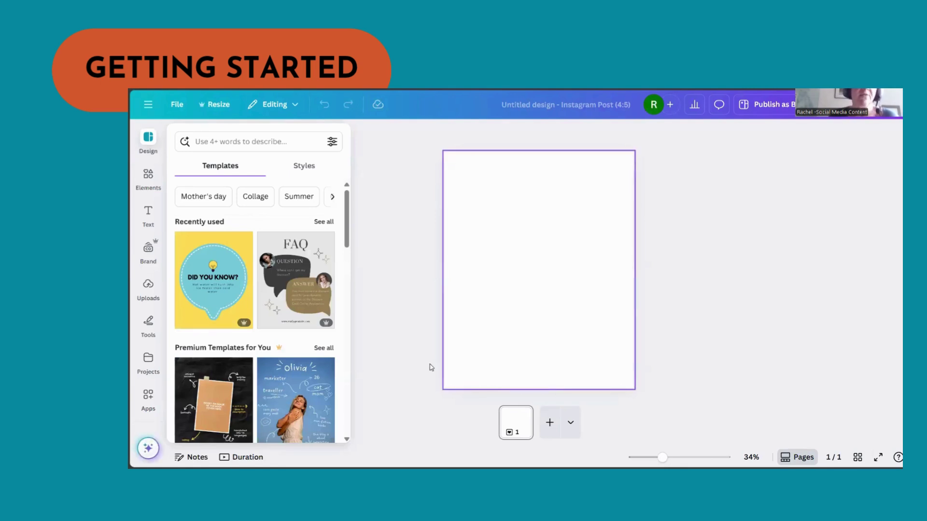
- Apply the yellow and blue "Did you know?" template to the blank page and recolor it with the RT social brand palette
click(205, 302)
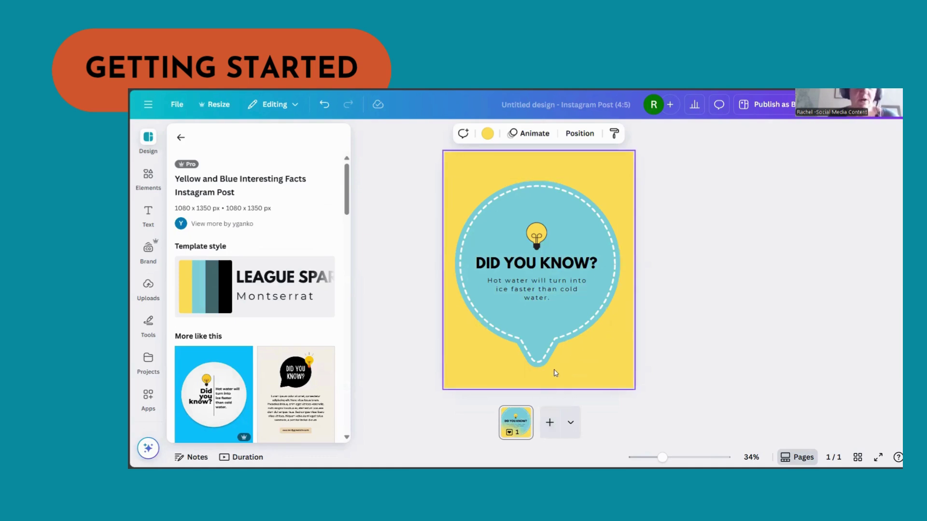
click(153, 261)
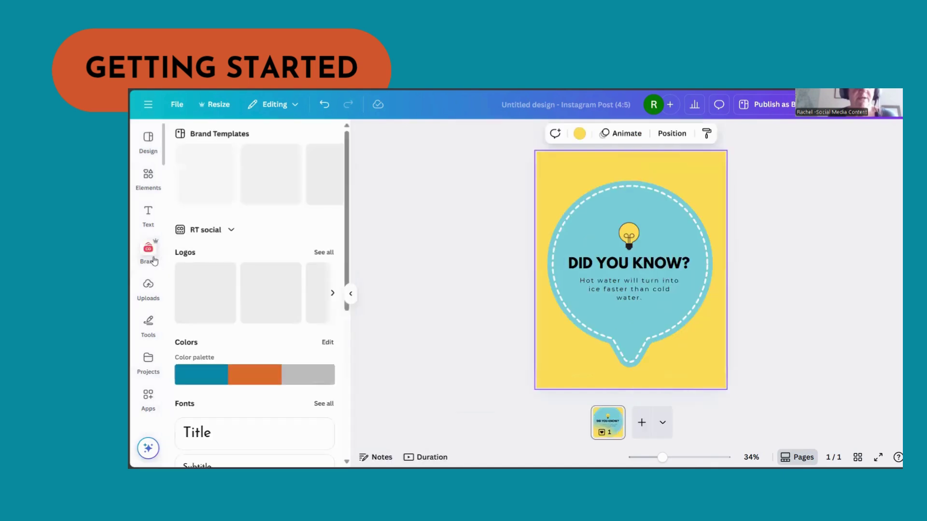
click(243, 386)
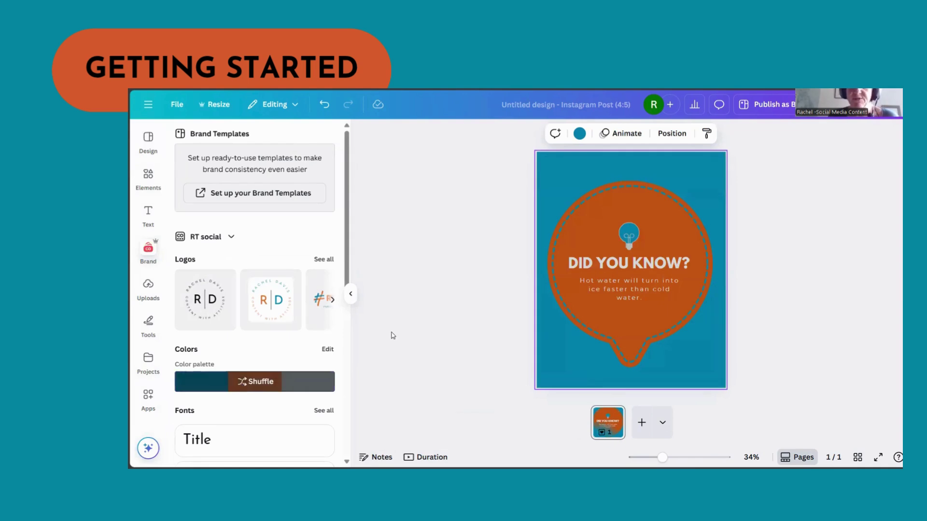
- Add the round black brand logo, shrink it and place it in the lower-right corner of the post
click(594, 265)
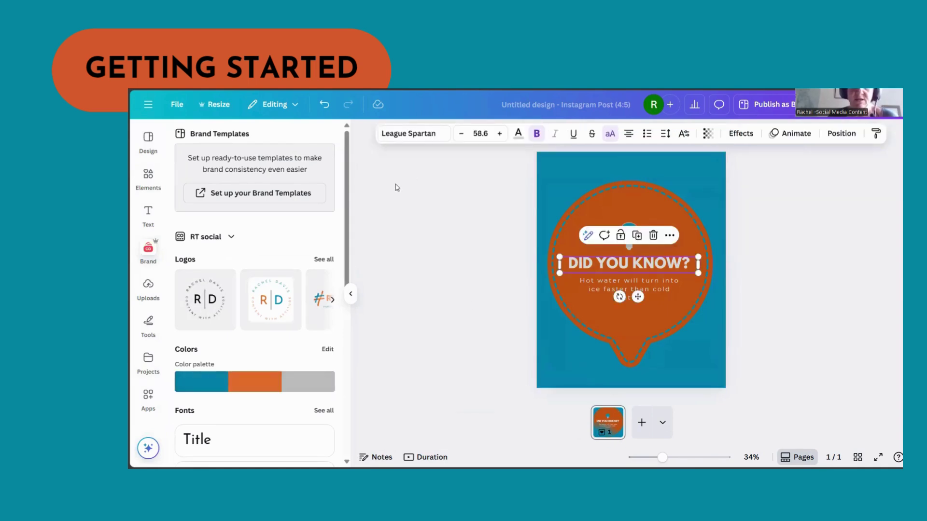
click(199, 309)
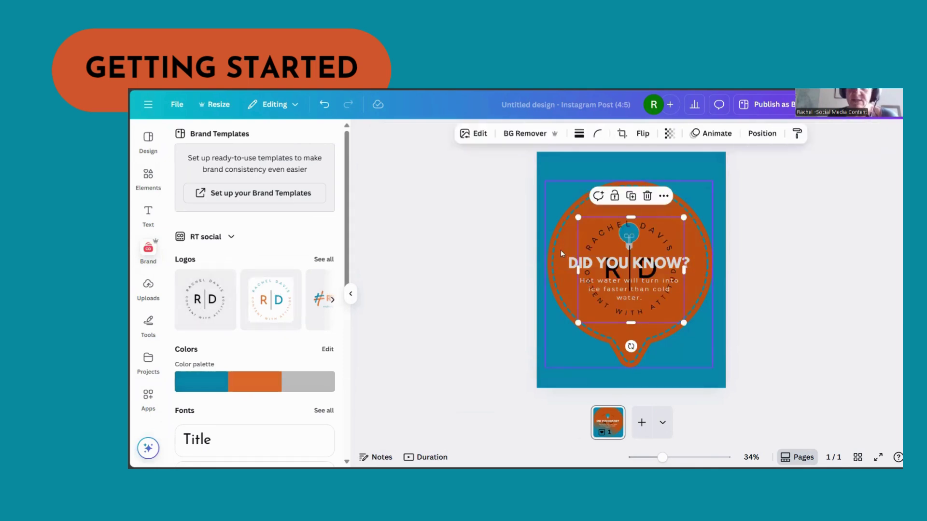
drag(578, 217, 699, 354)
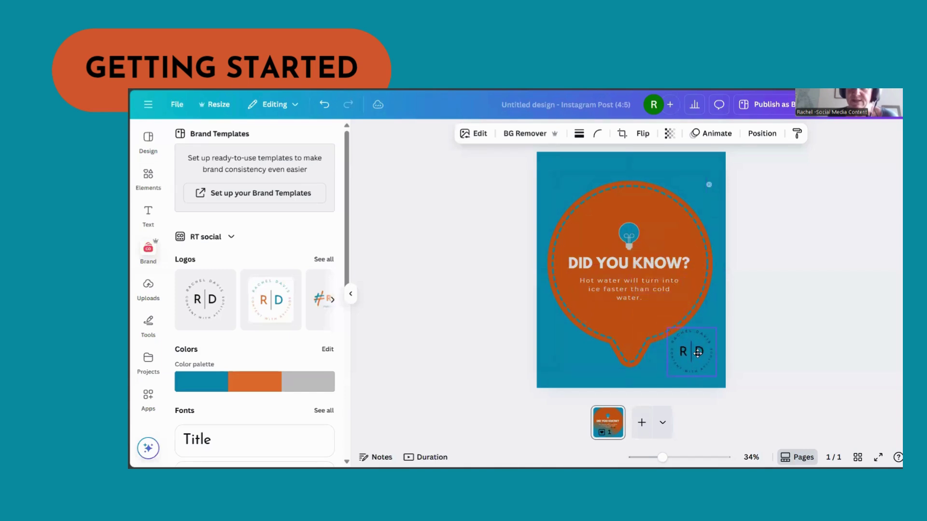
- Shuffle the brand colors to an orange background with a teal bubble and name the design "Did you know template"
click(255, 382)
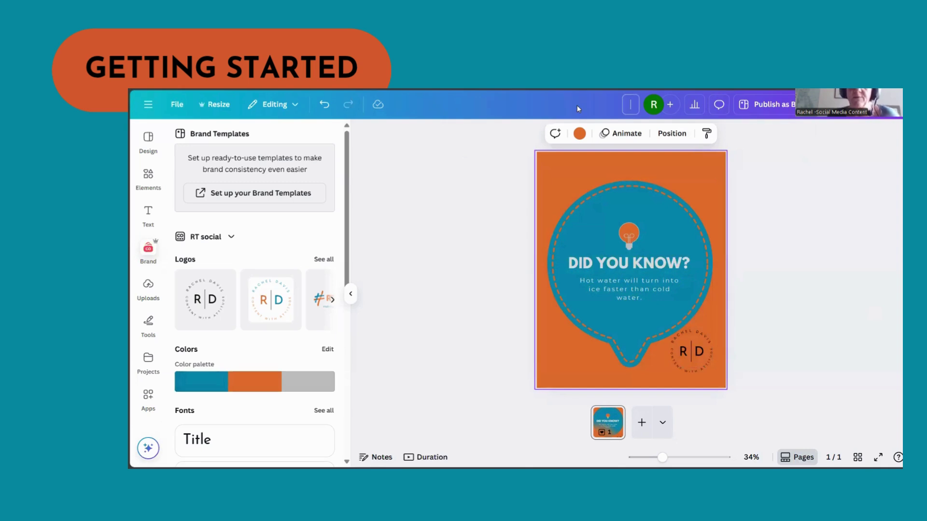
text(Did you)
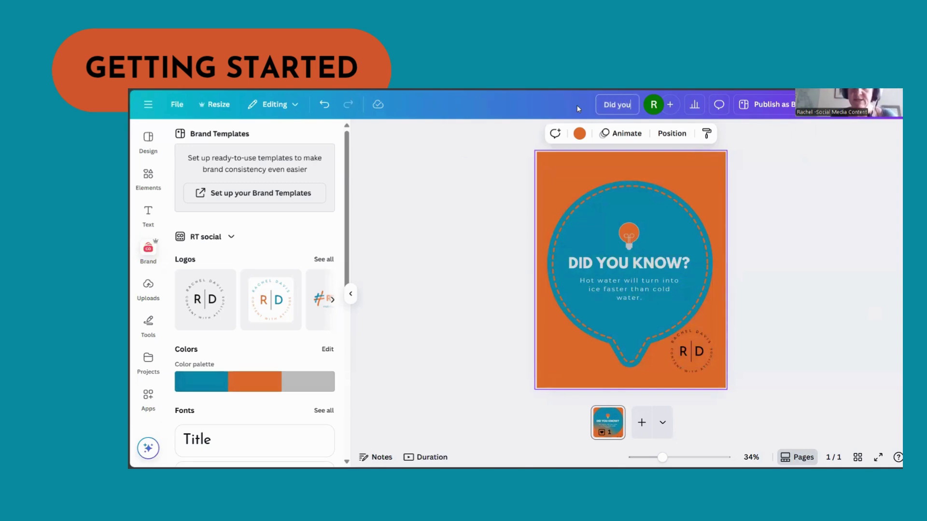
text( know template)
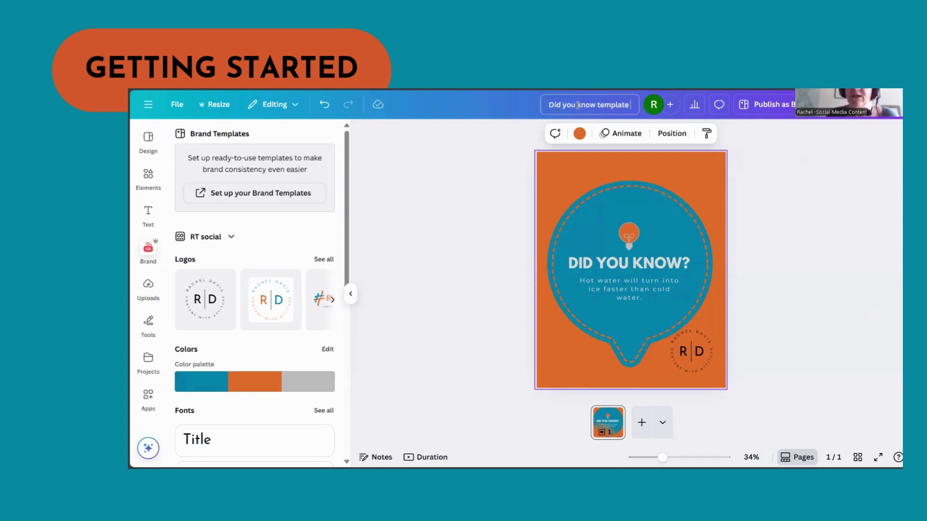
- Find the Templates folder through the sharing options and move the design into it
click(875, 117)
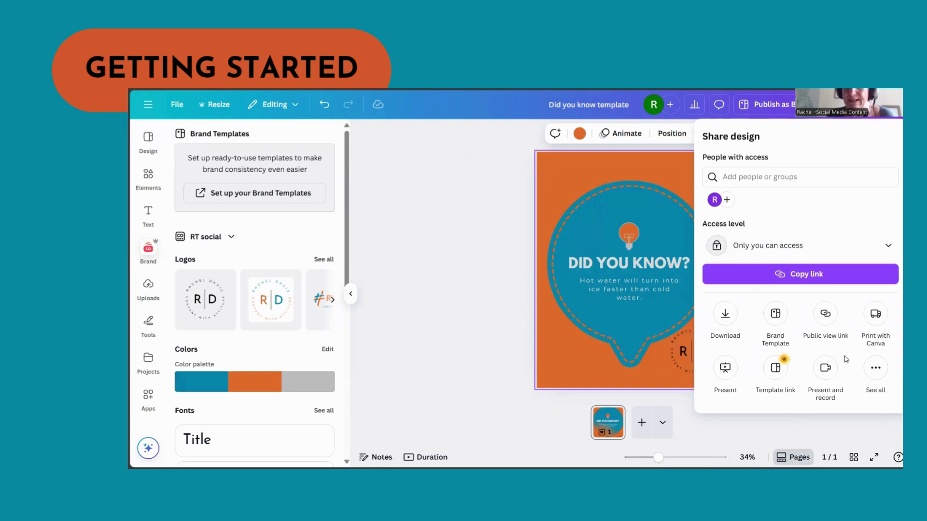
click(875, 369)
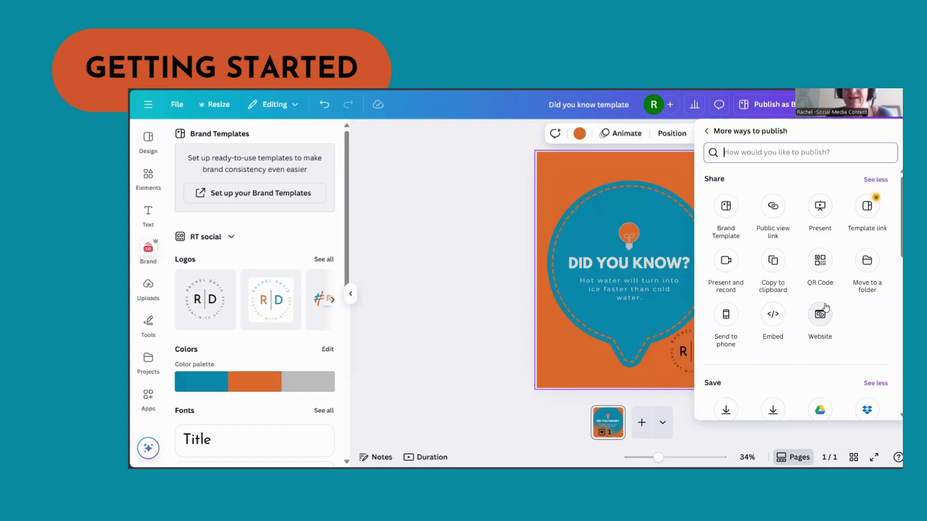
scroll(826, 307, down, 2)
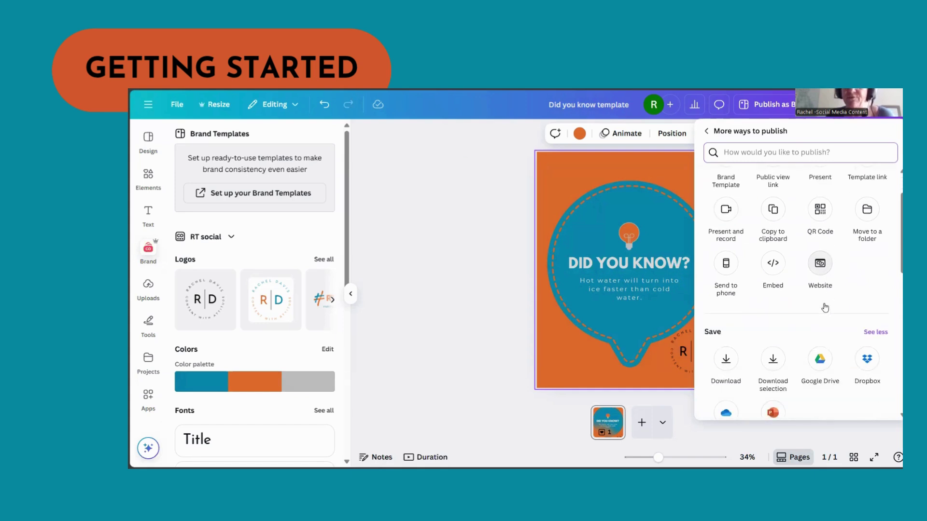
click(866, 217)
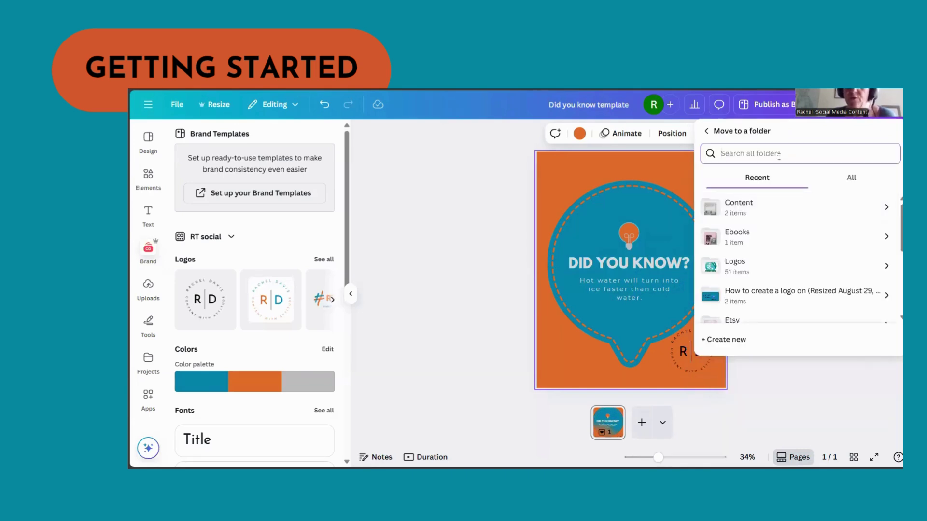
text(Templates)
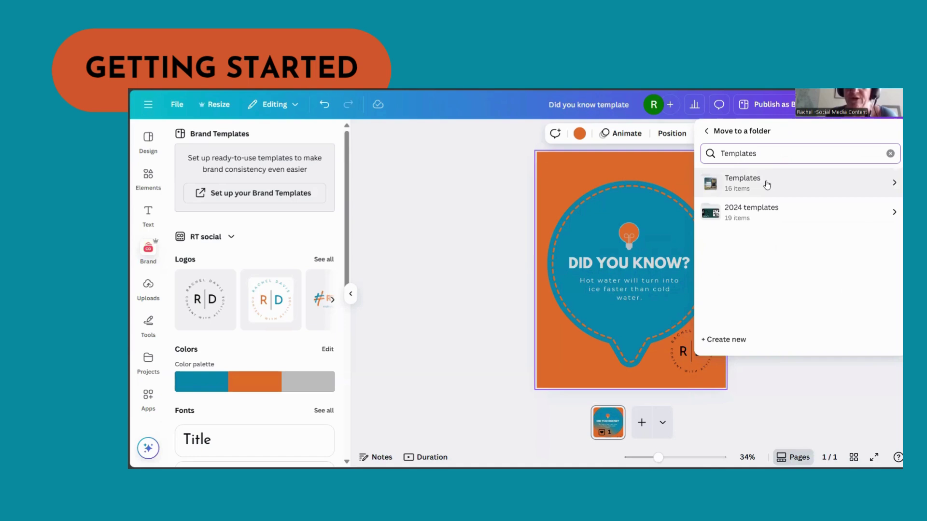
click(755, 186)
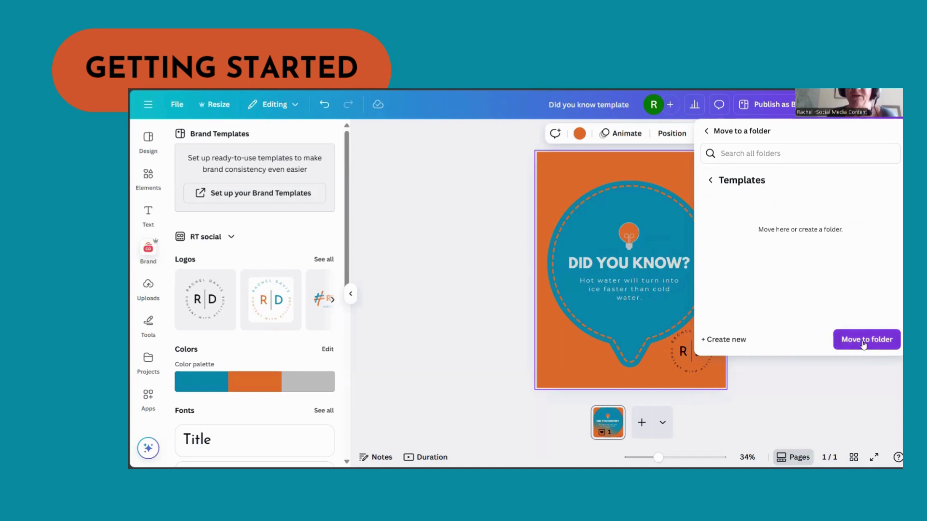
click(864, 340)
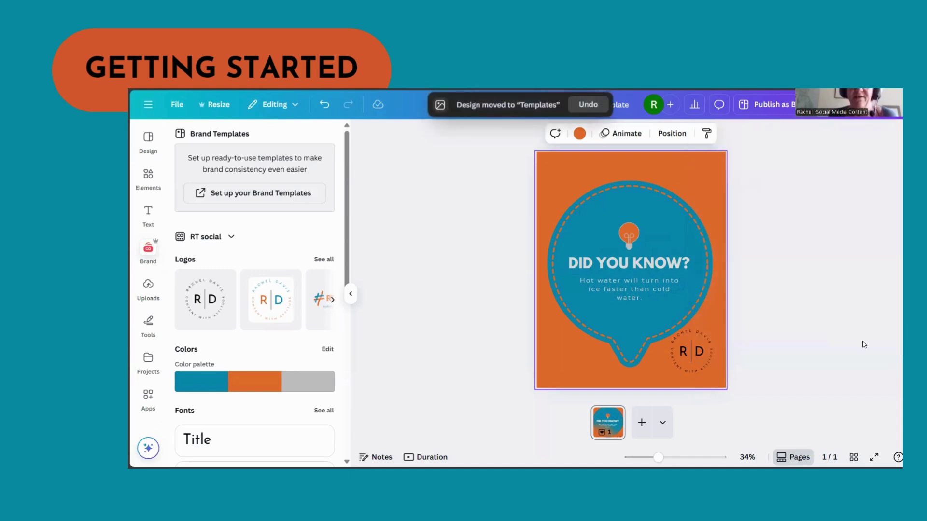